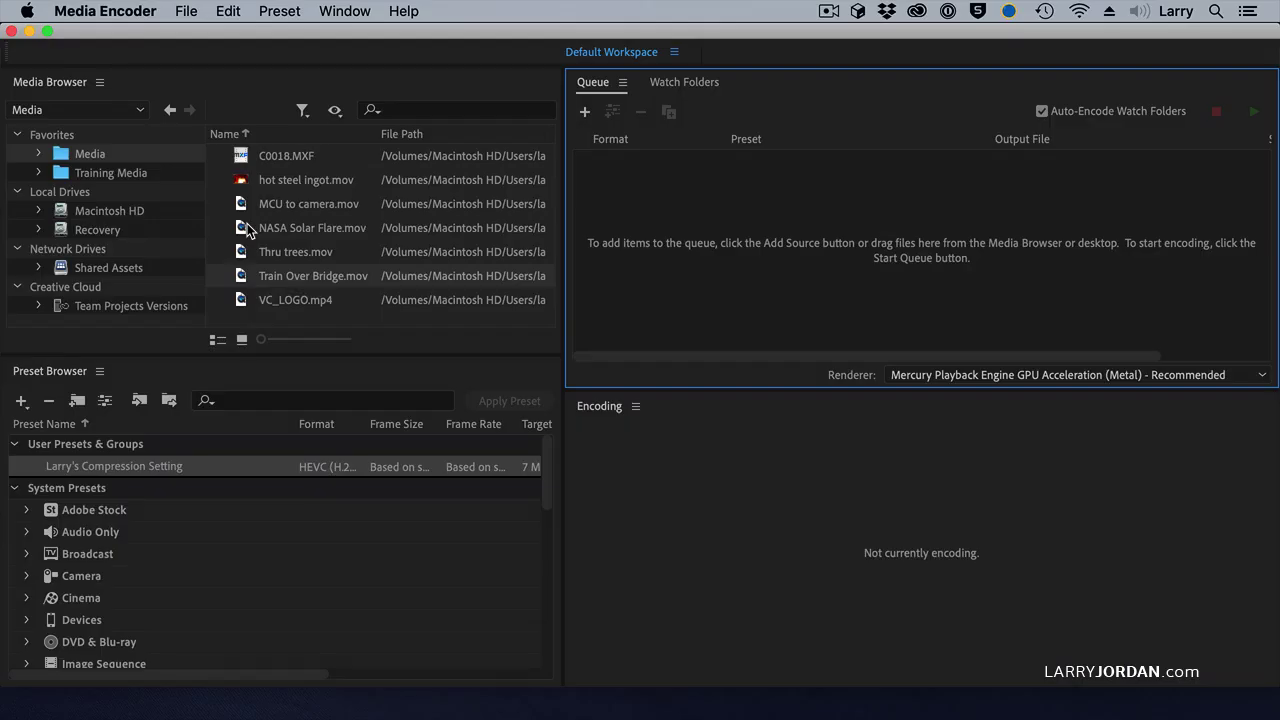
- Queue NASA Solar Flare.mov and apply the YouTube 720p HD preset, switching it to H.264
left_click_drag(248, 230, 663, 186)
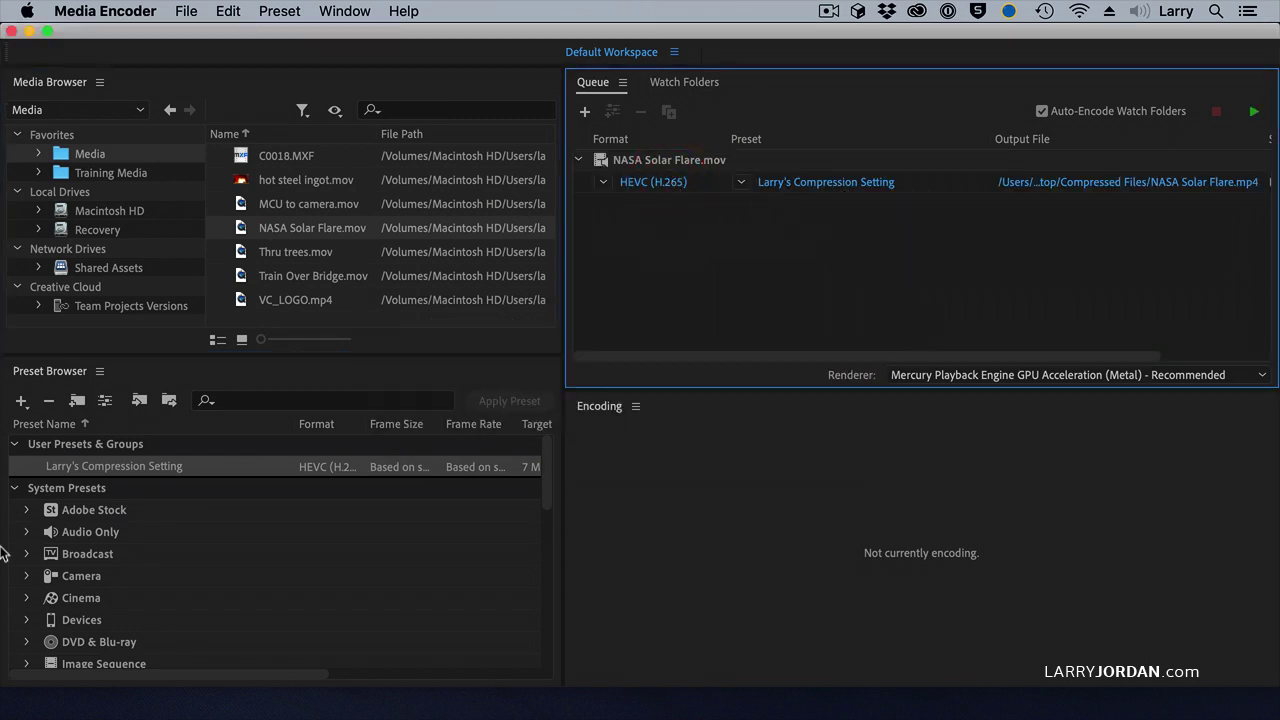
scroll(152, 515, "down", 10)
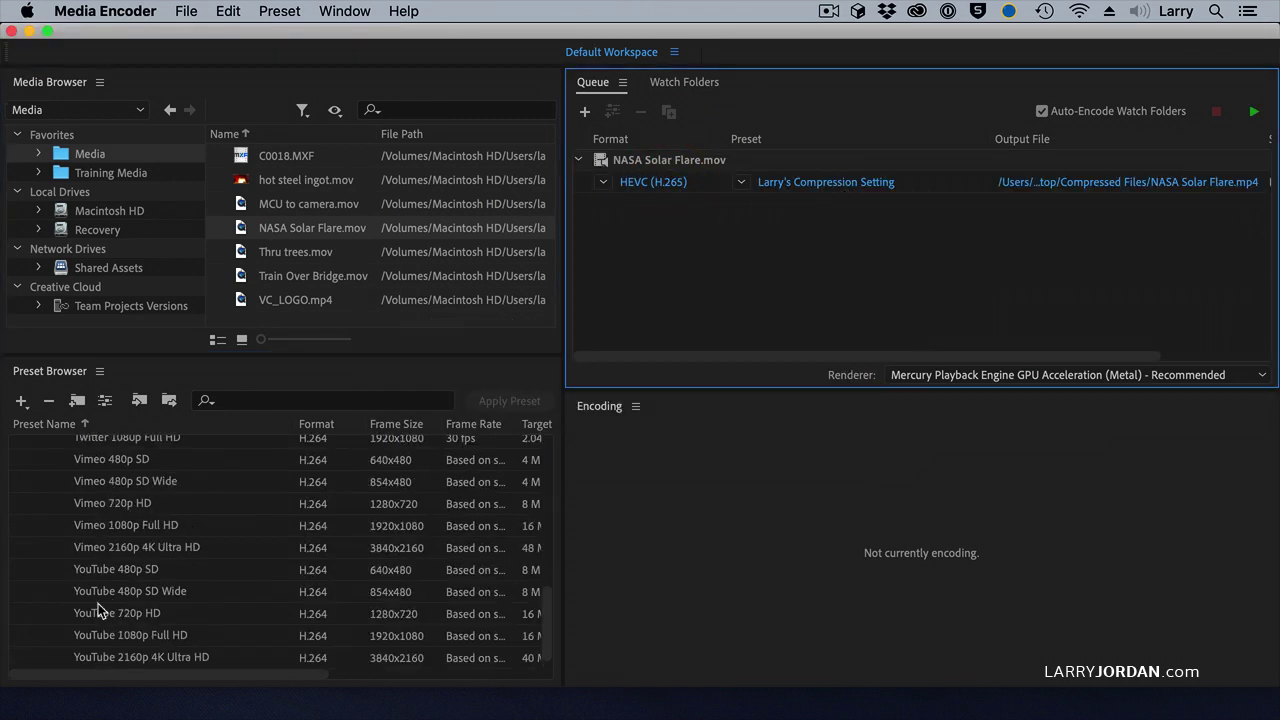
left_click_drag(97, 613, 812, 188)
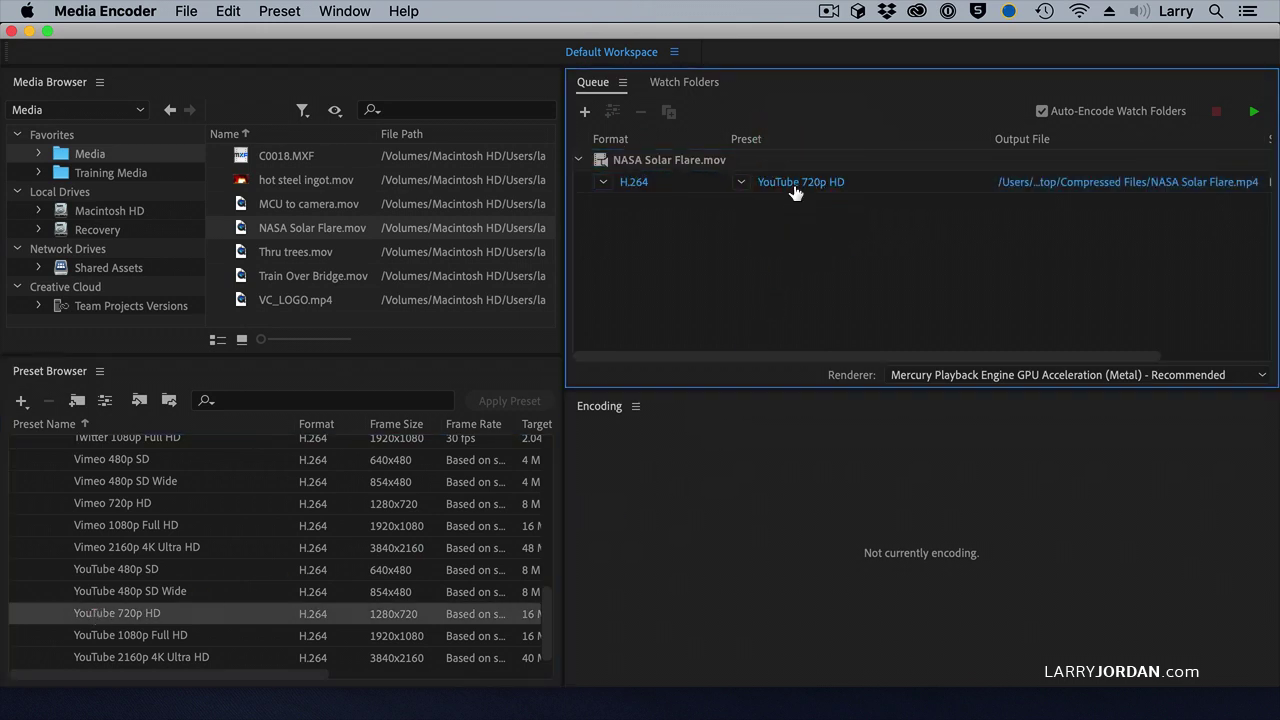
mouse_move(795, 191)
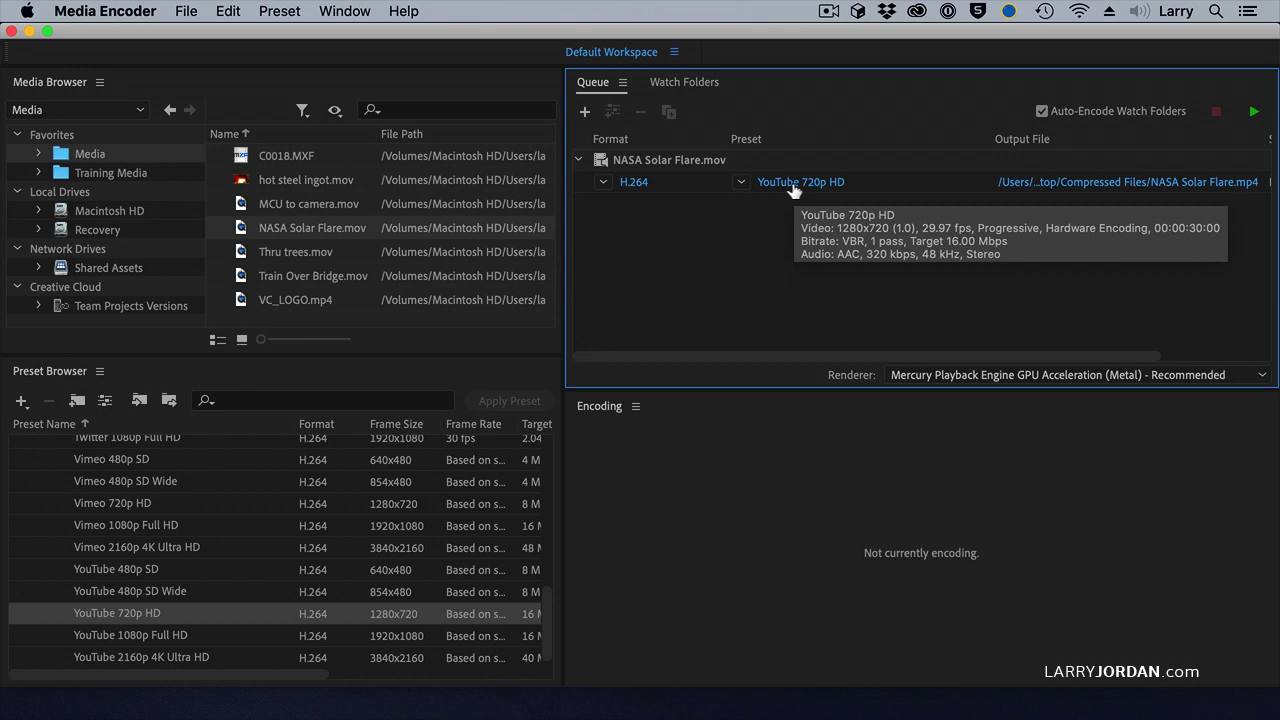
- Open Export Settings for the NASA Solar Flare job and scrub the preview to the flare footage
left_click(770, 190)
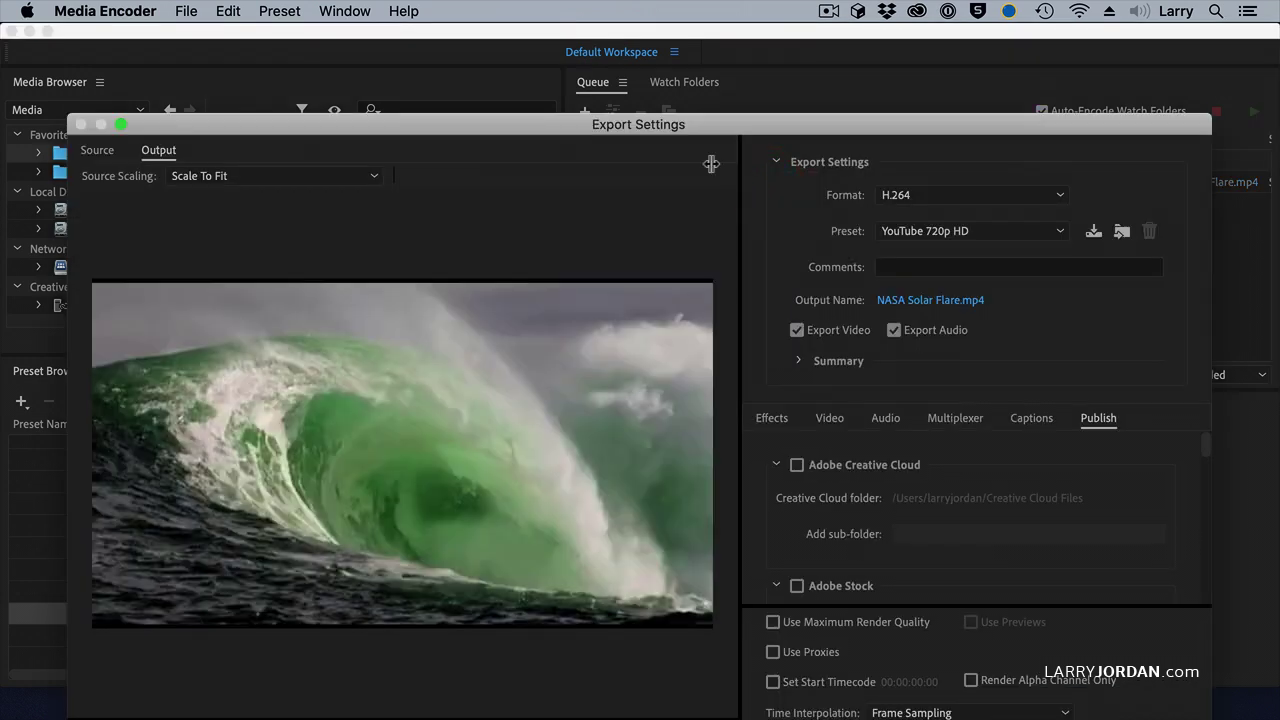
left_click_drag(648, 142, 625, 8)
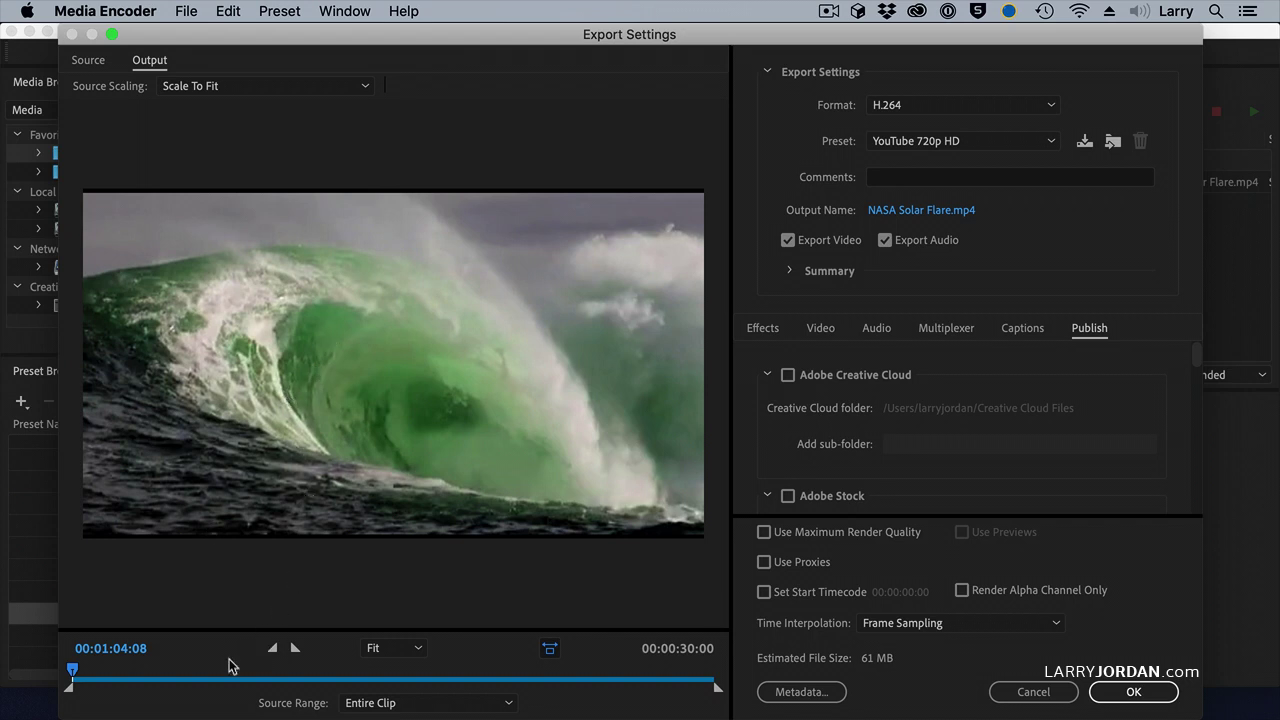
left_click_drag(73, 675, 213, 666)
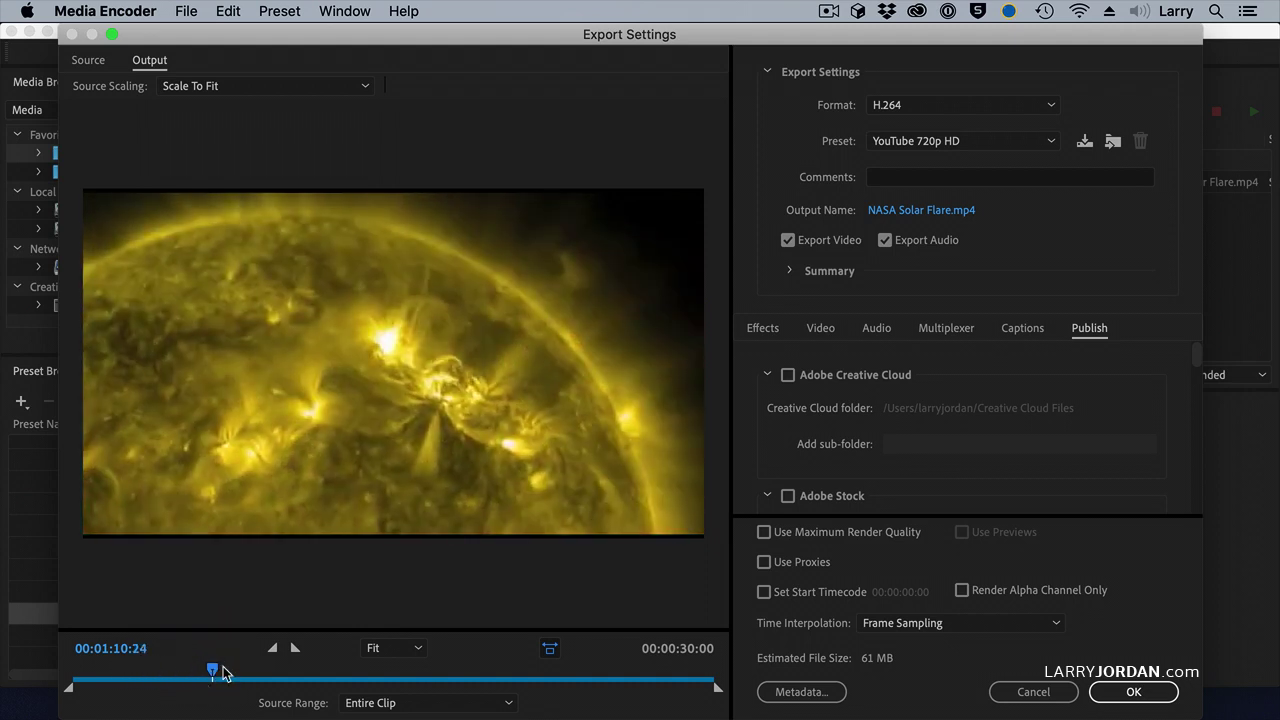
- Mark In and Out points for a custom 00:00:15:09 range, cutting the estimate to 31 MB
key("i")
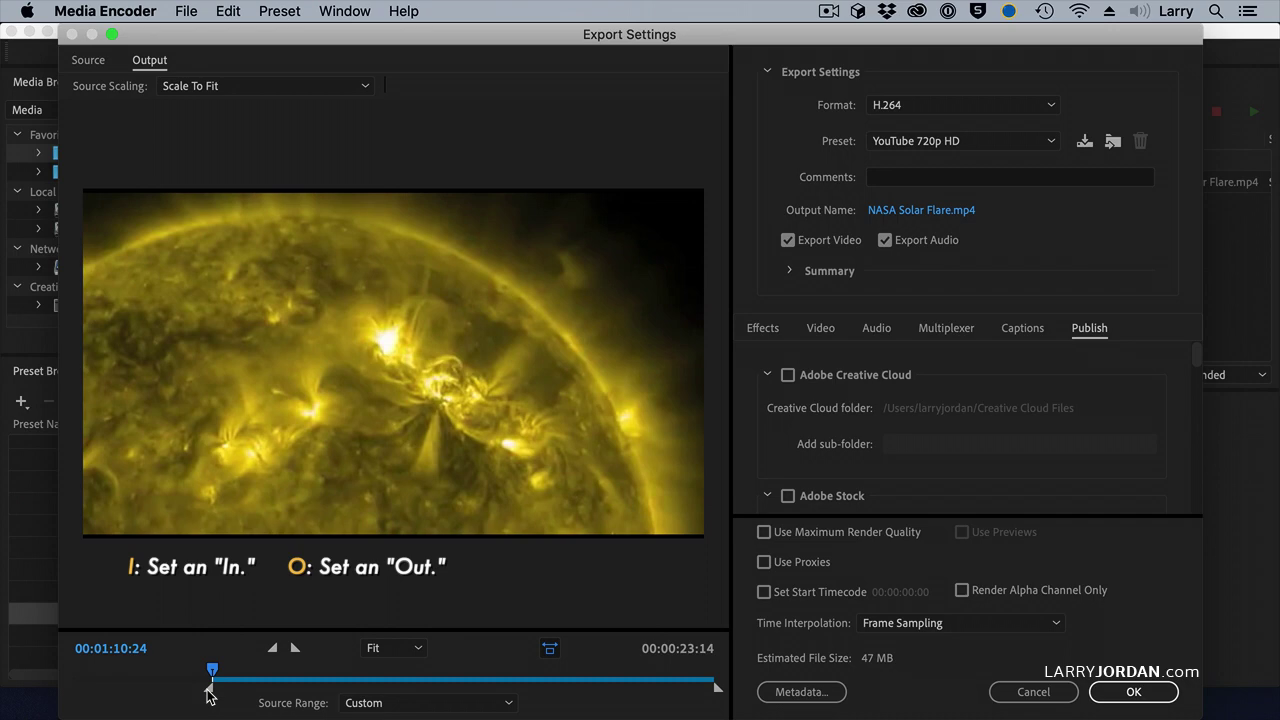
left_click_drag(212, 670, 548, 683)
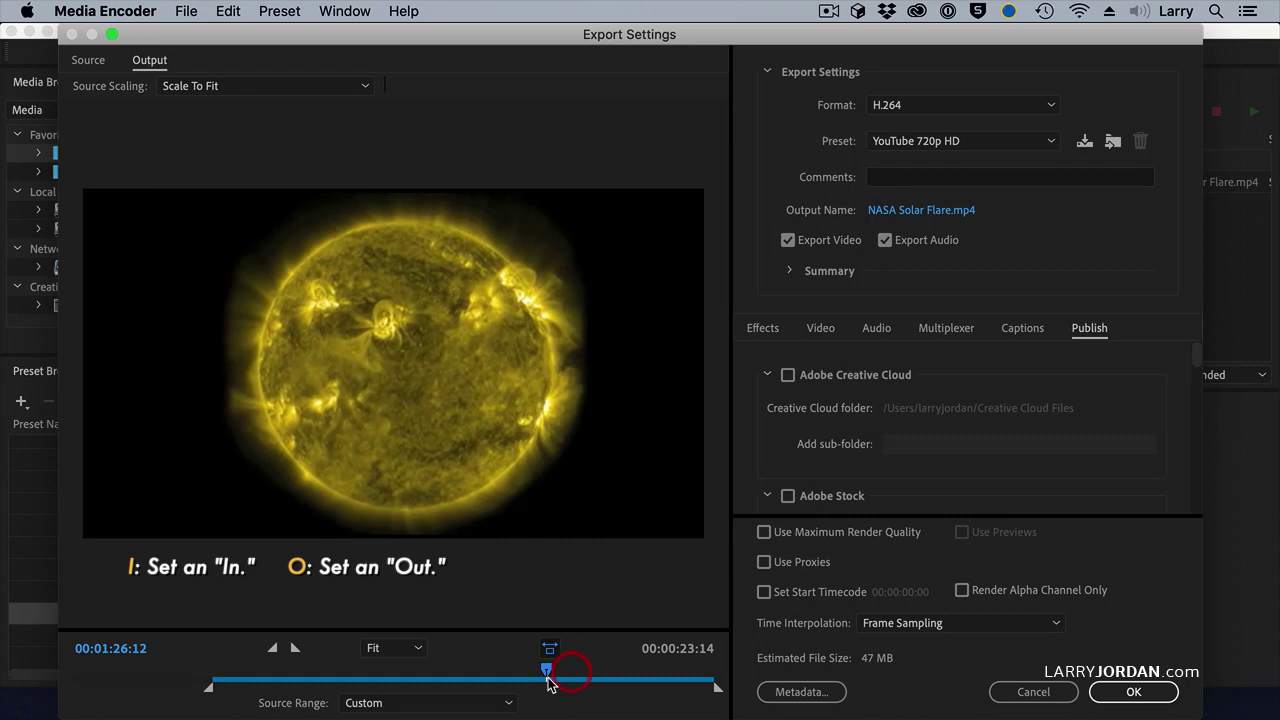
key("o")
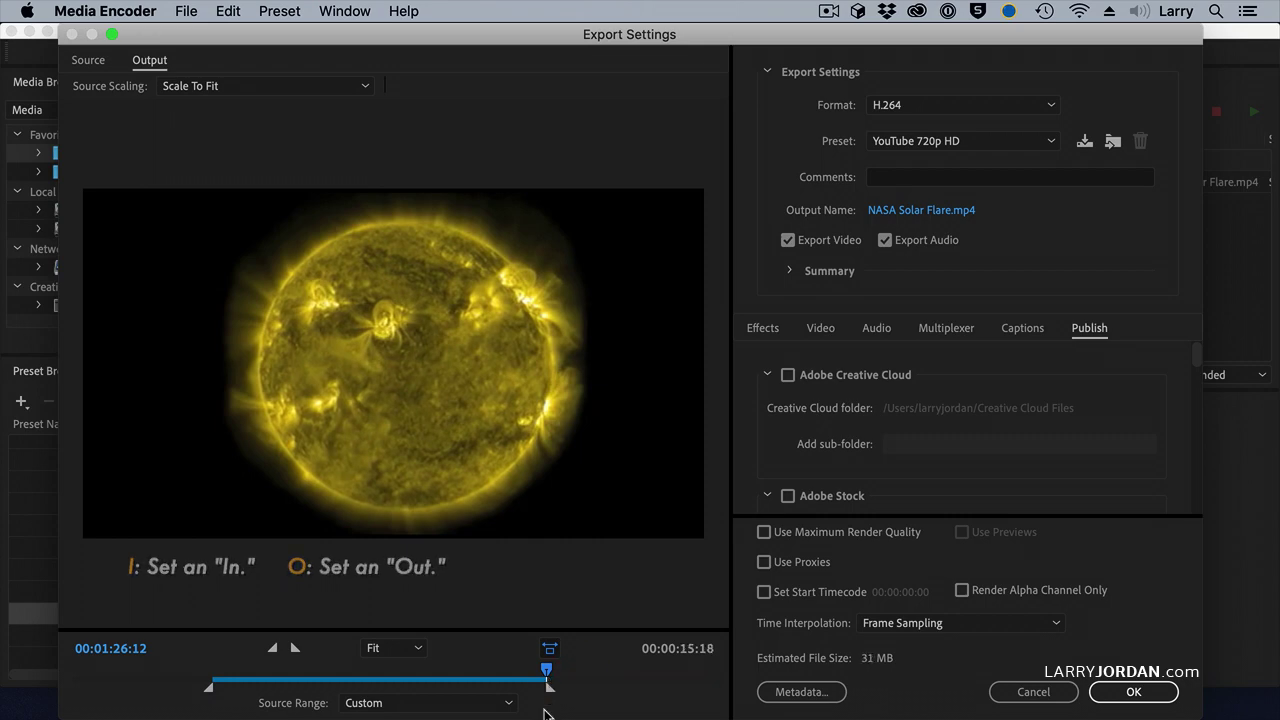
mouse_move(209, 688)
left_mouse_down()
mouse_move(183, 688)
mouse_move(282, 679)
mouse_move(214, 686)
left_mouse_up()
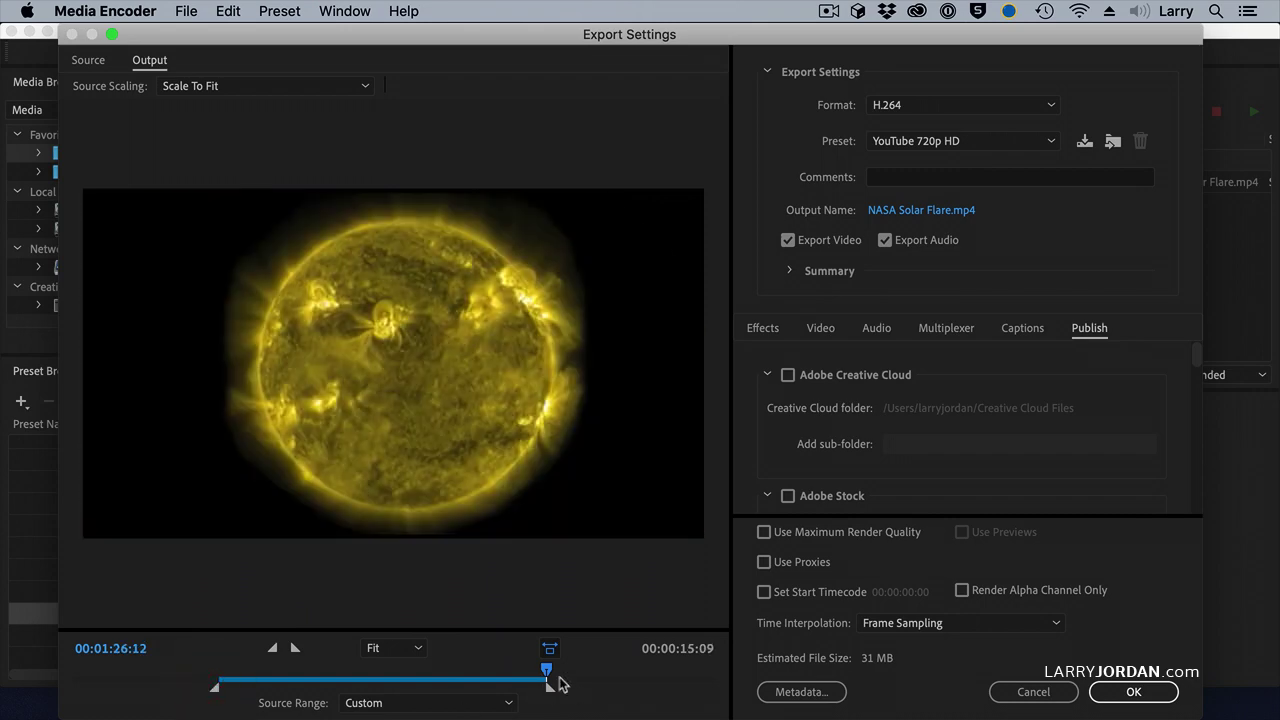
left_click_drag(547, 670, 250, 670)
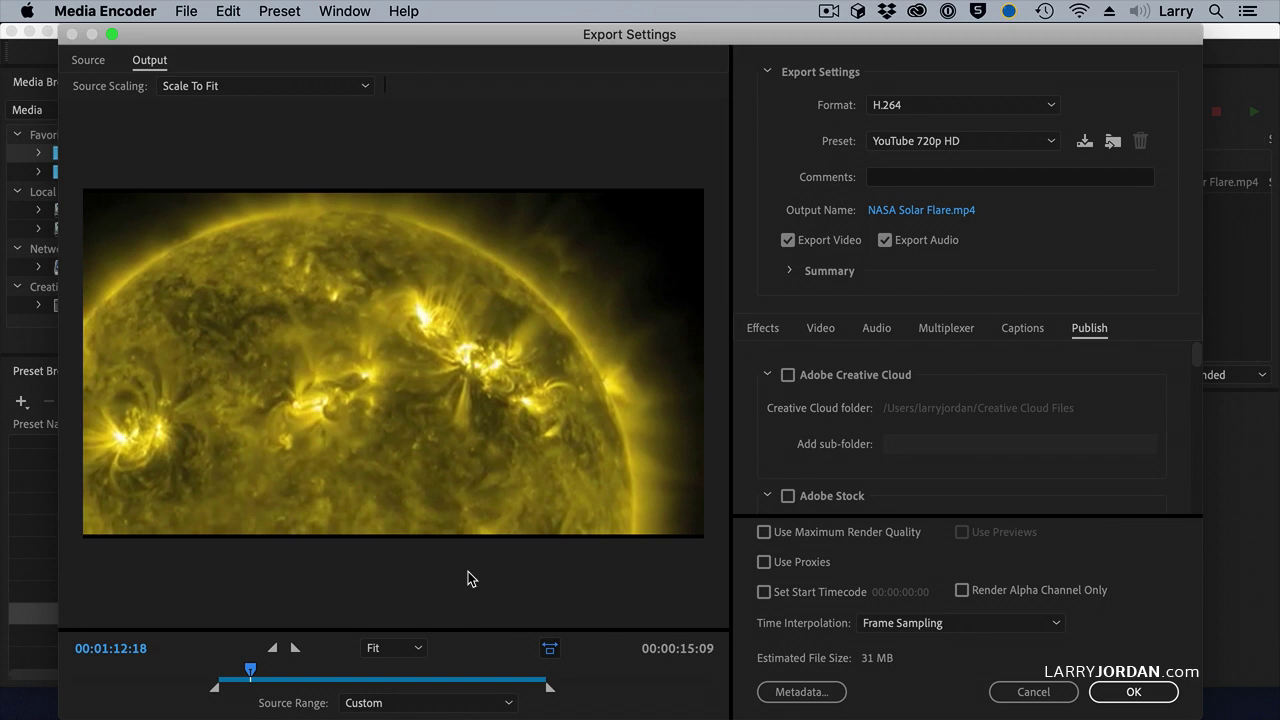
- Set Source Range back to Entire Clip (00:00:30:00, 61 MB) and move the playhead
left_click(452, 703)
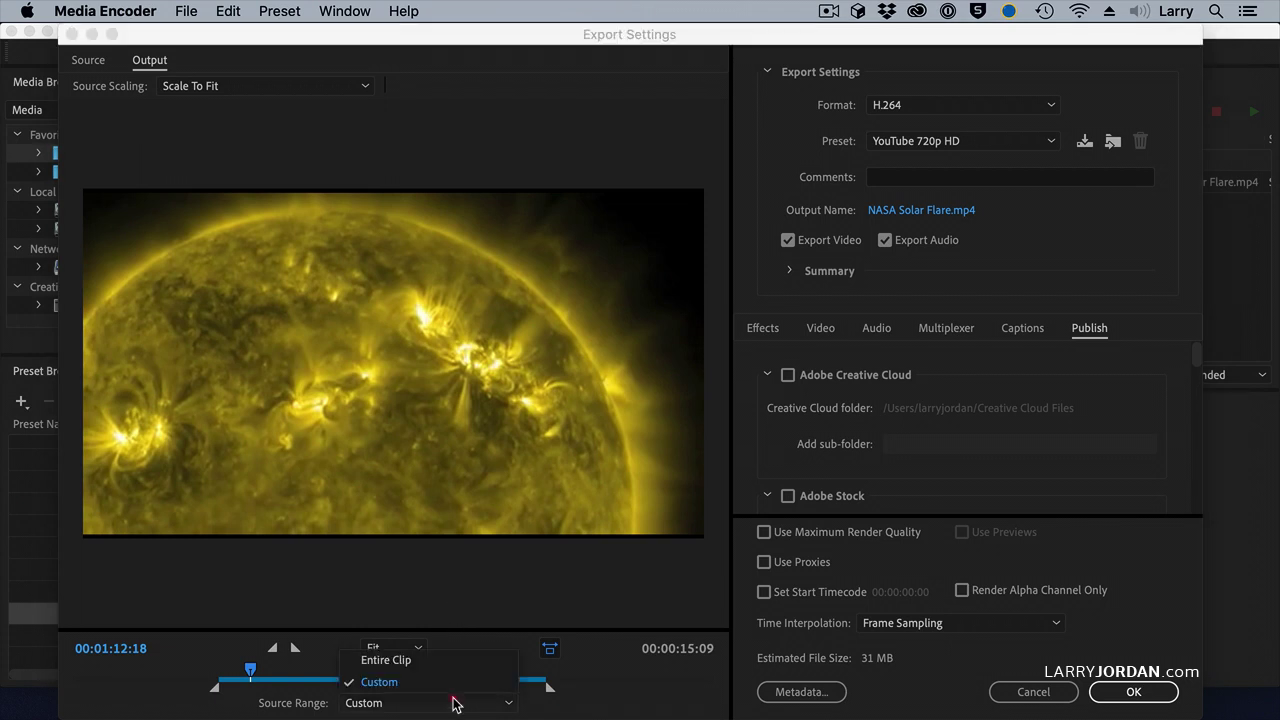
left_click(460, 660)
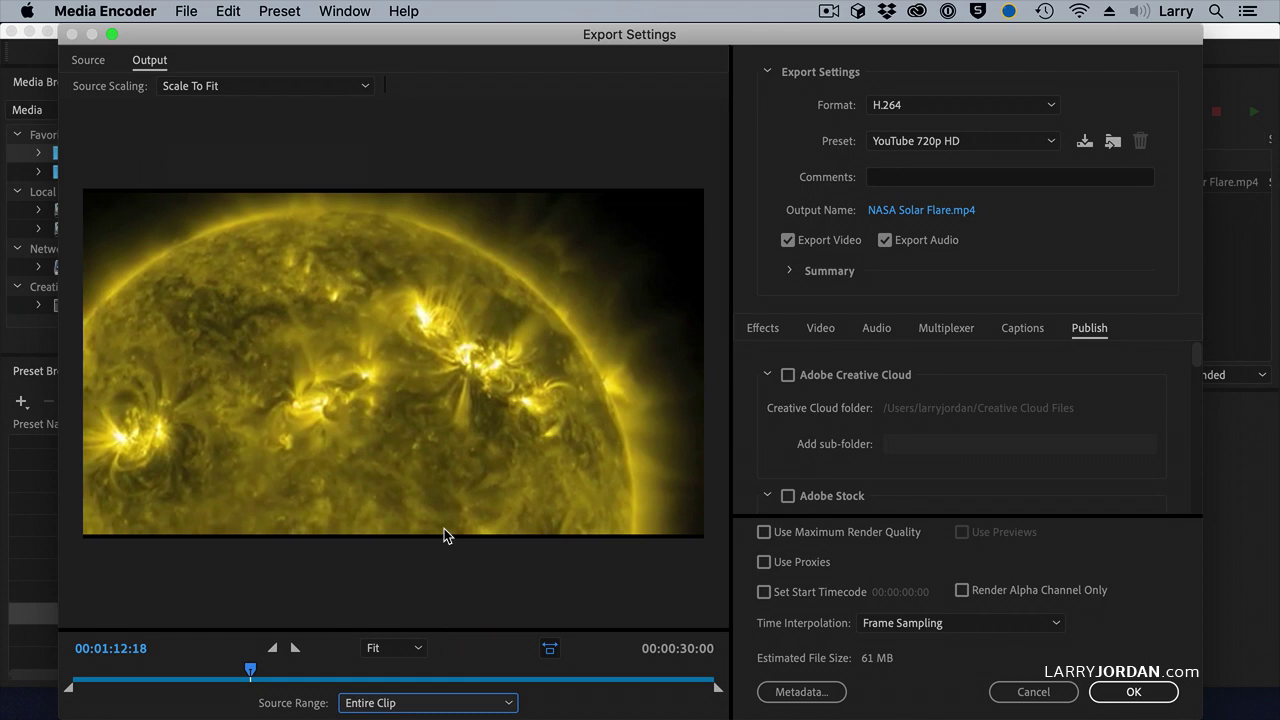
left_click(392, 676)
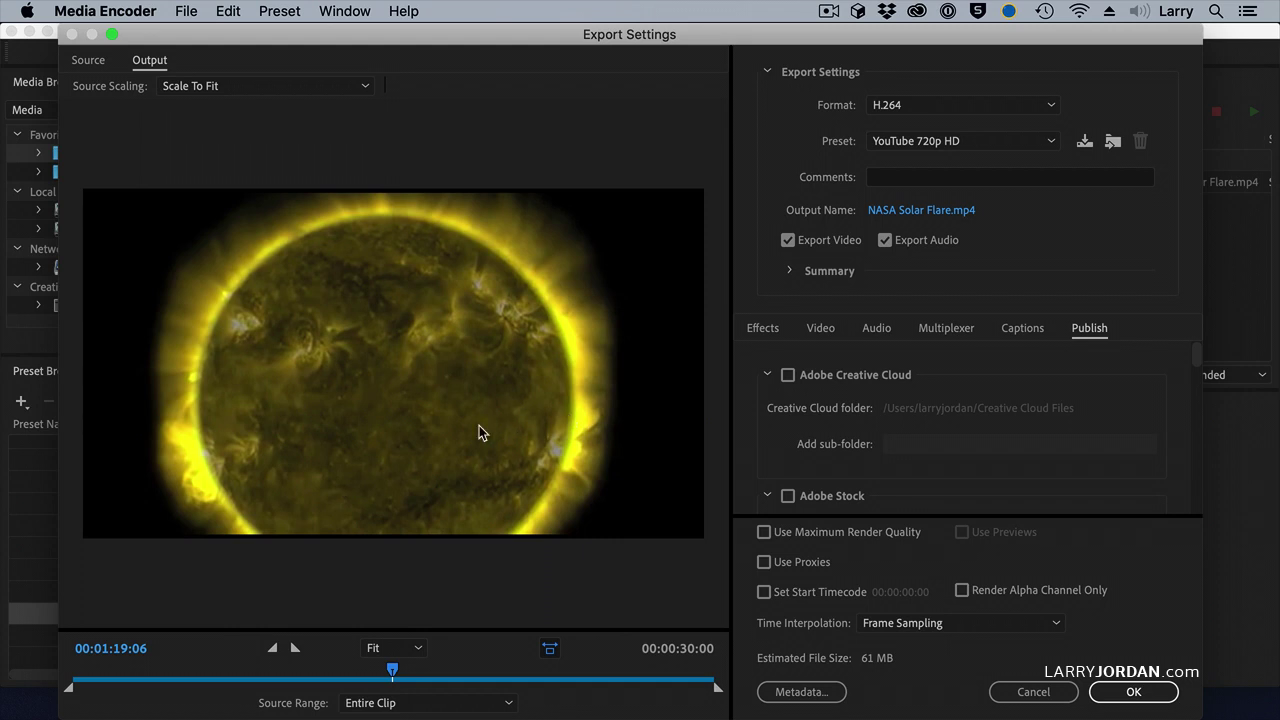
- In the Source view, enable Crop with 4:3 proportions (529 x 480) and shift the box right
left_click(86, 62)
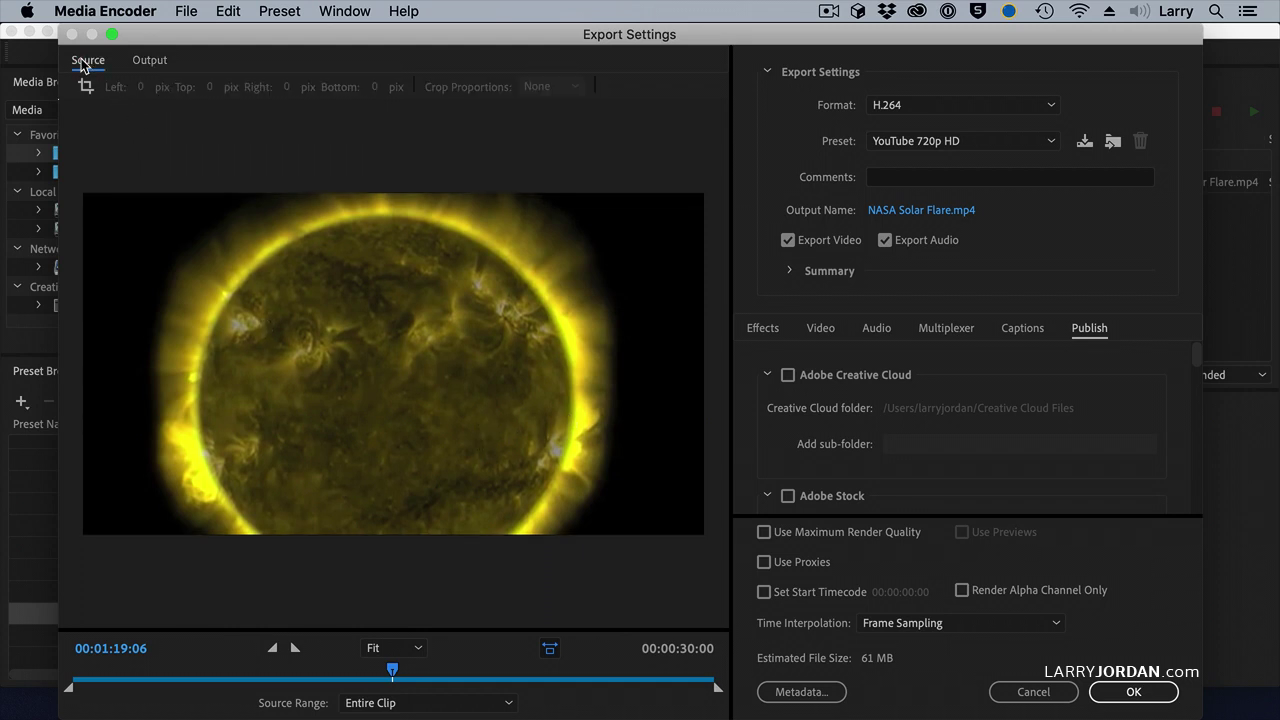
left_click(150, 62)
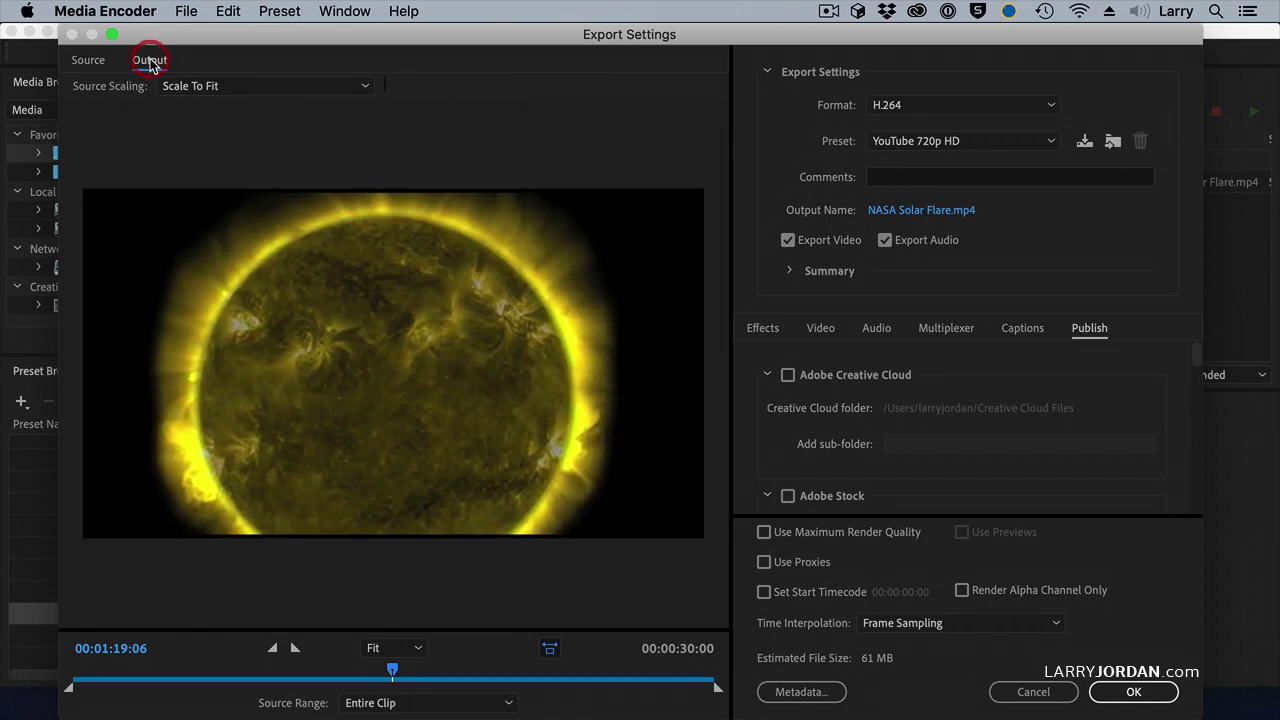
left_click(88, 62)
left_click(85, 88)
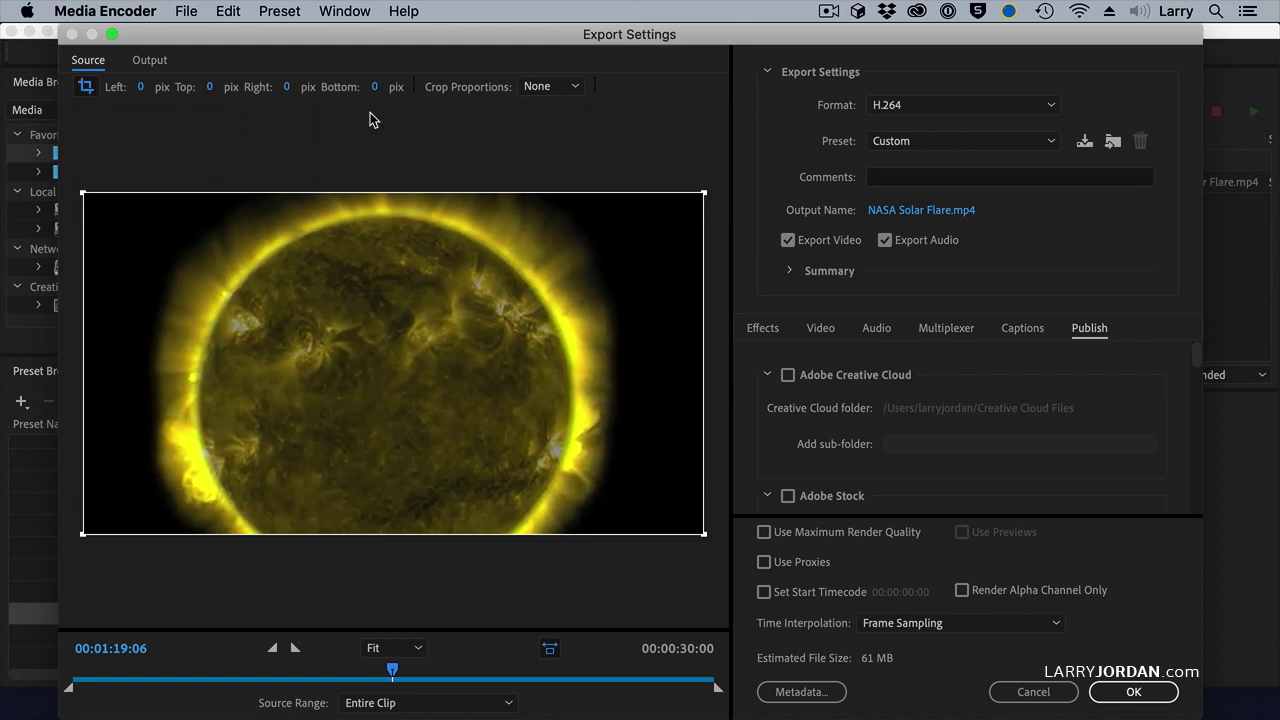
left_click(545, 86)
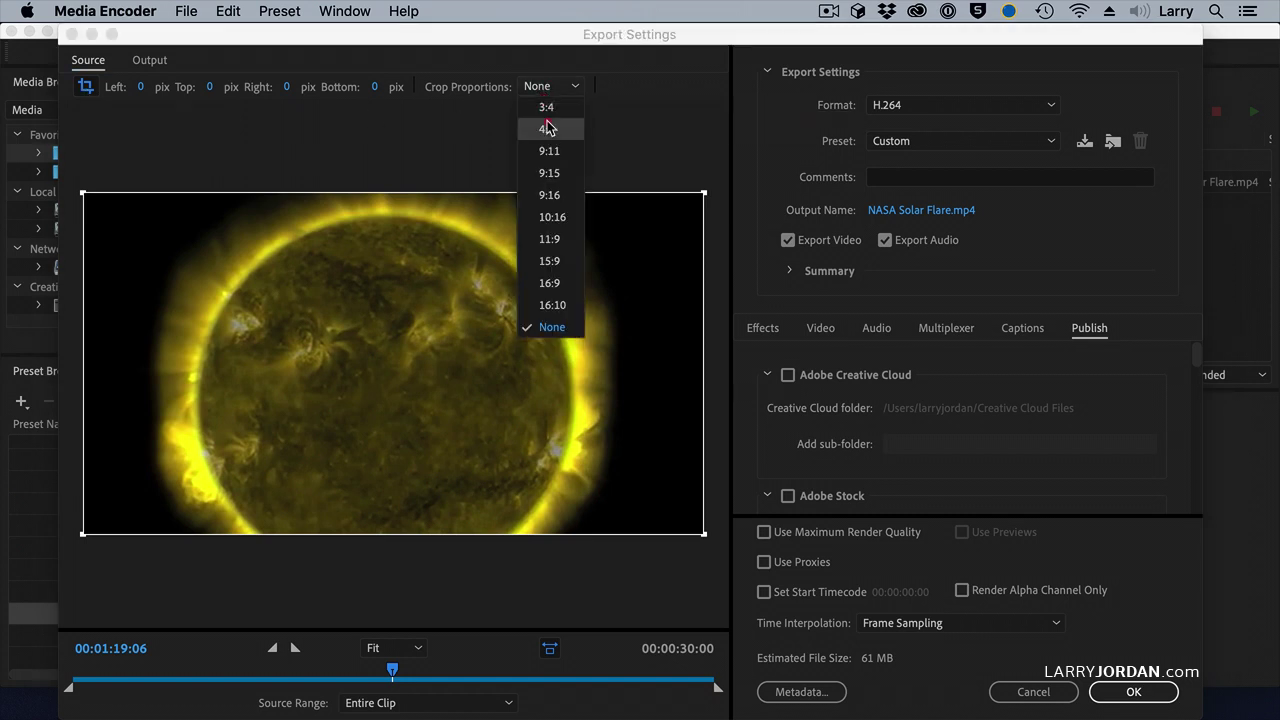
left_click(548, 121)
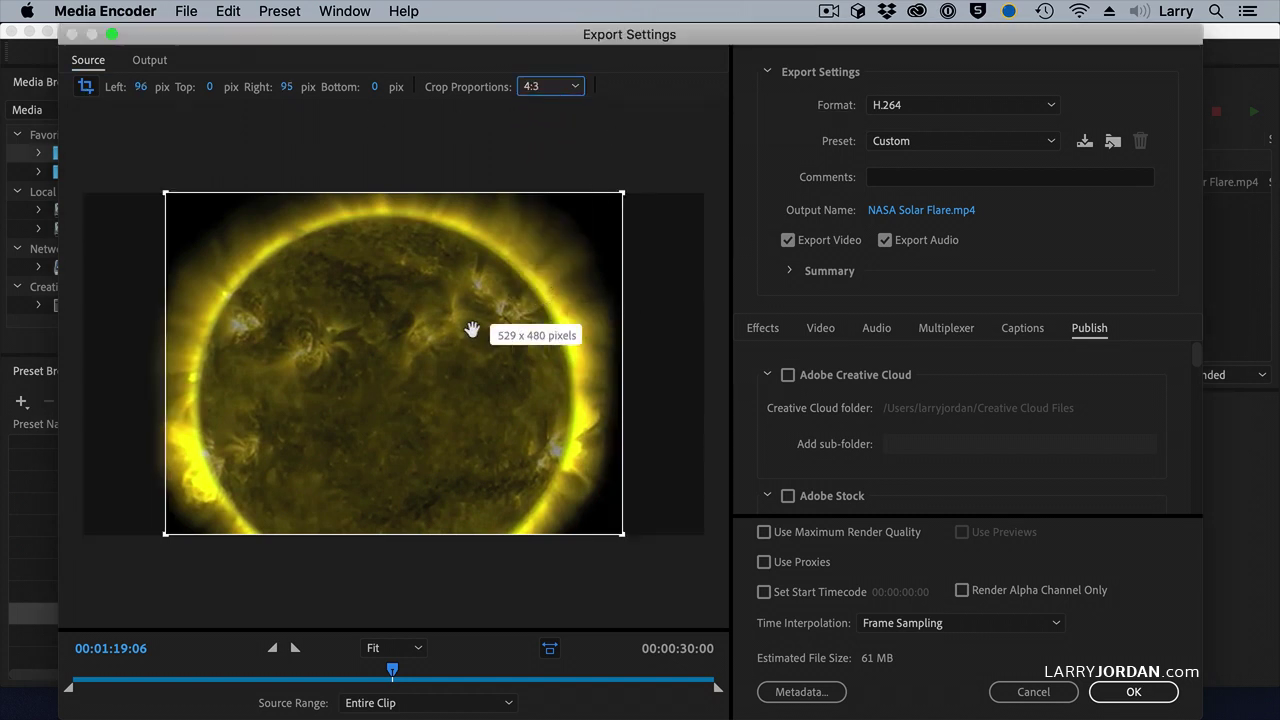
left_click_drag(447, 341, 414, 372)
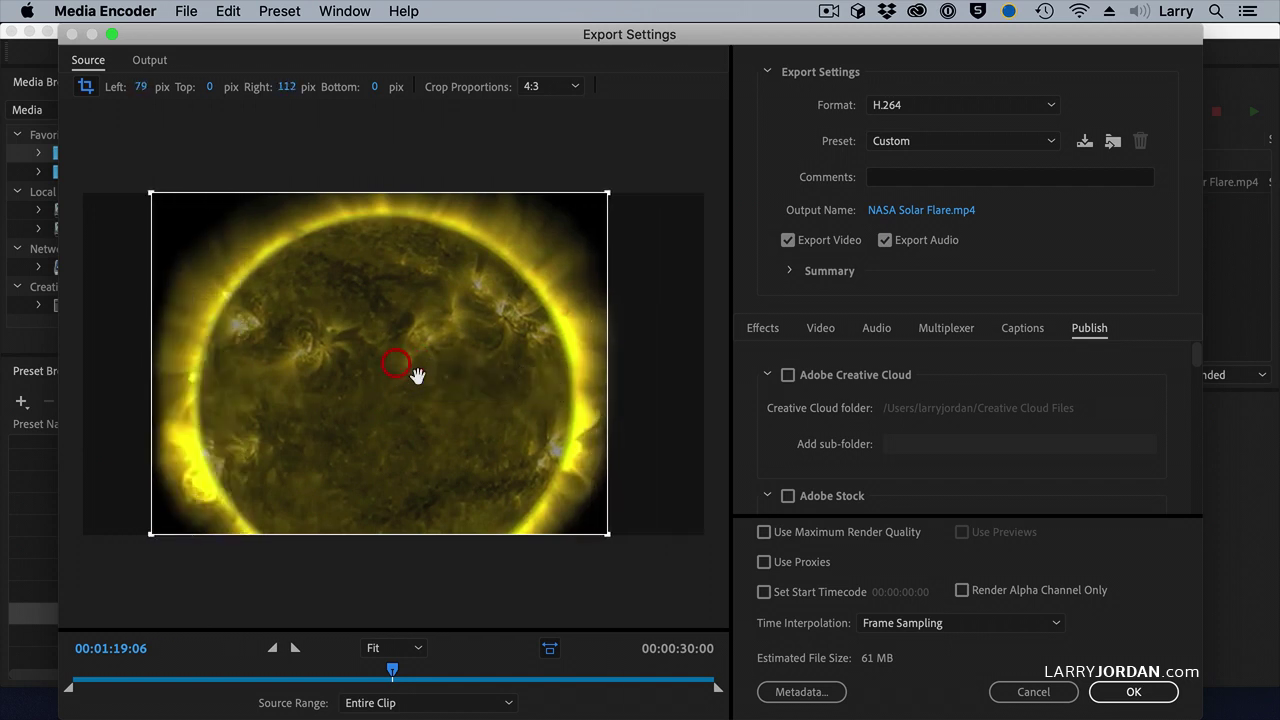
- Switch the crop to 9:16 (223 x 480) and centre the box over the sun
left_click(541, 88)
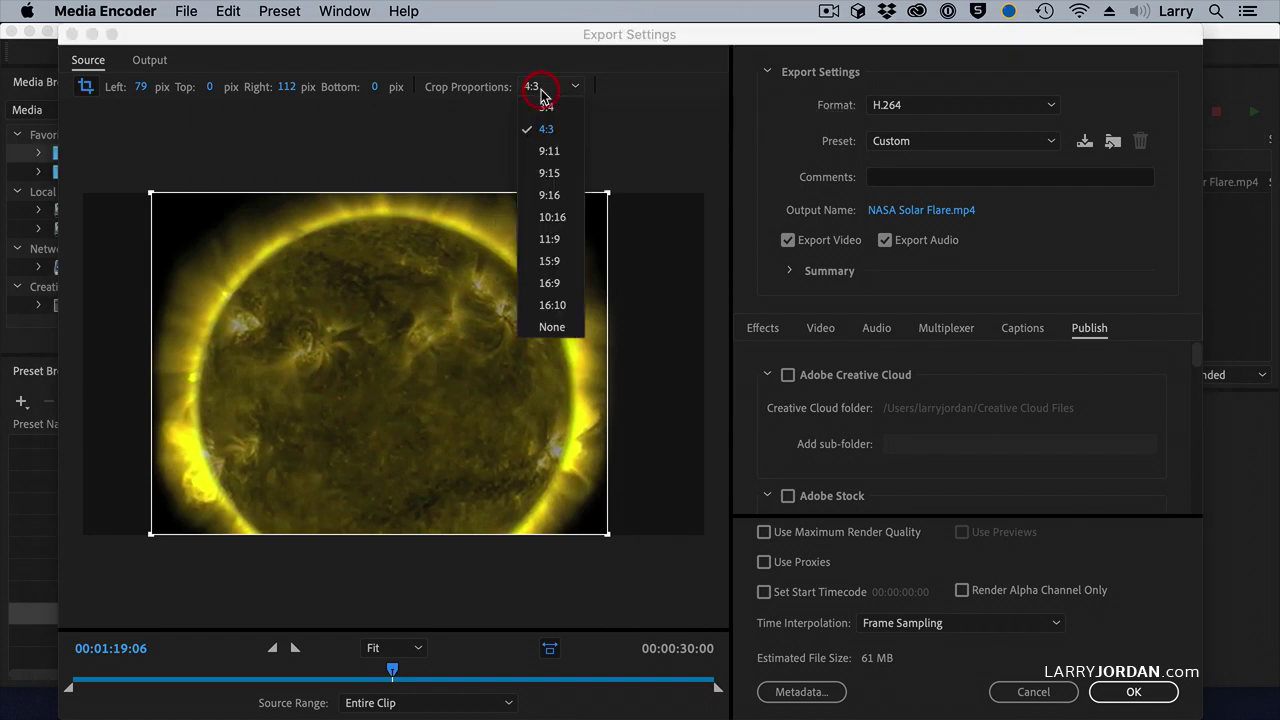
left_click(553, 202)
left_click_drag(427, 320, 572, 366)
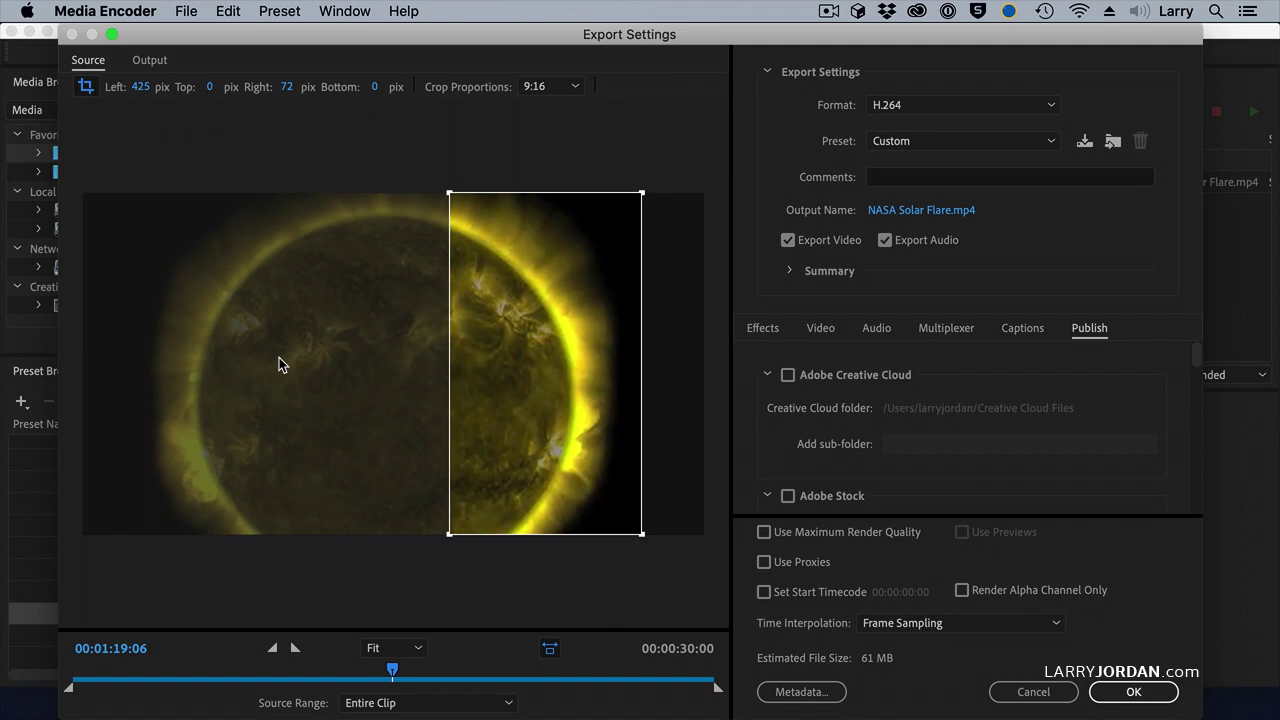
mouse_move(500, 389)
left_mouse_down()
mouse_move(323, 377)
mouse_move(488, 377)
left_mouse_up()
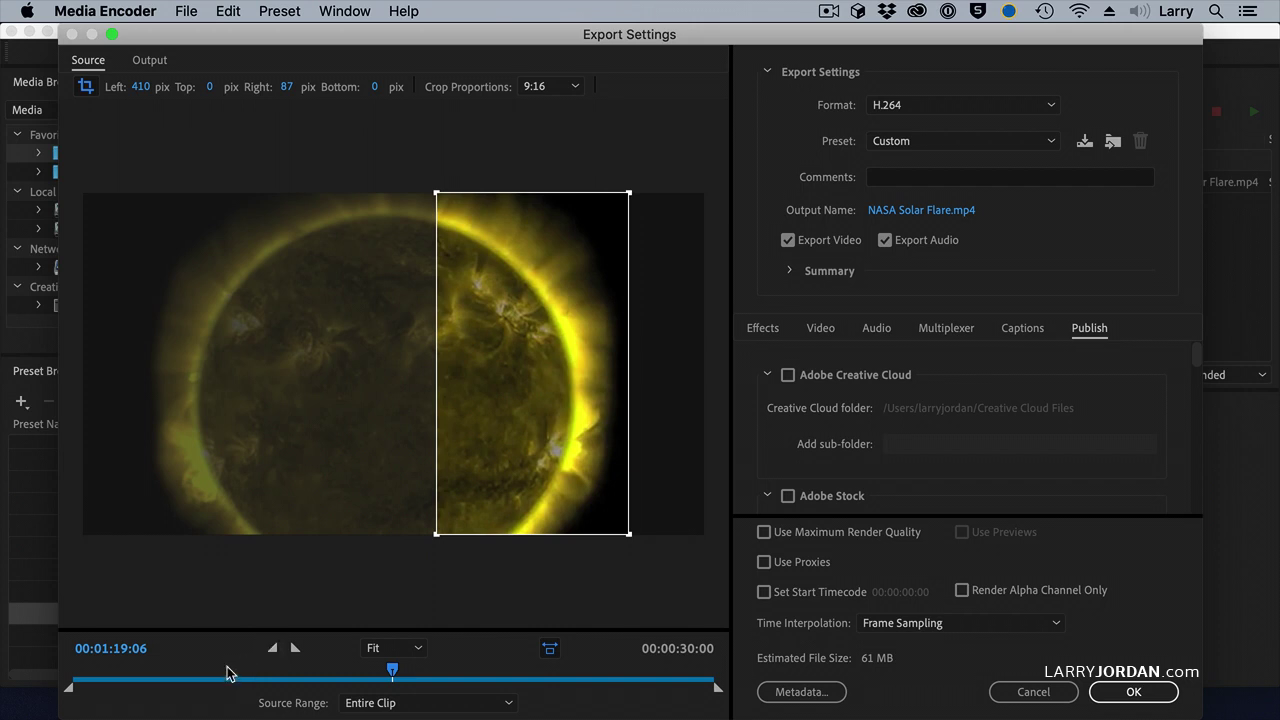
left_click_drag(229, 672, 449, 663)
left_click_drag(496, 424, 363, 422)
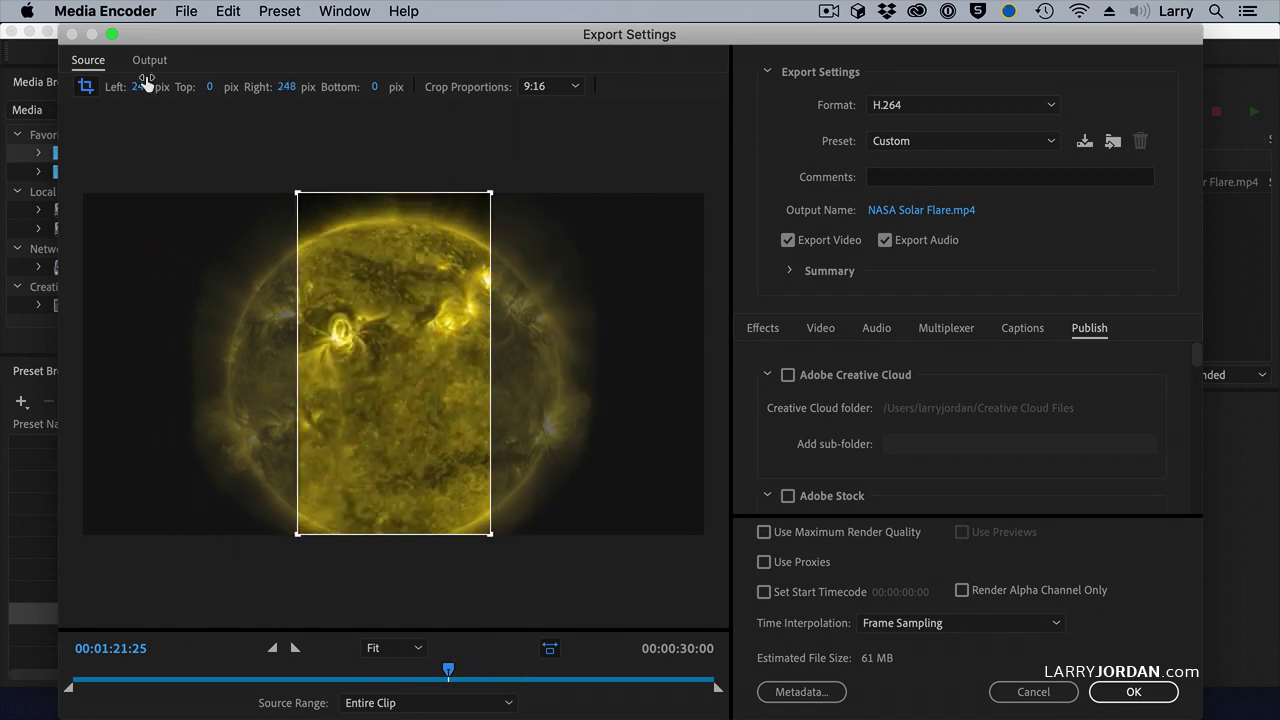
- Set Crop Proportions to None, Left and Right crop to 0, and turn cropping off
left_click(533, 86)
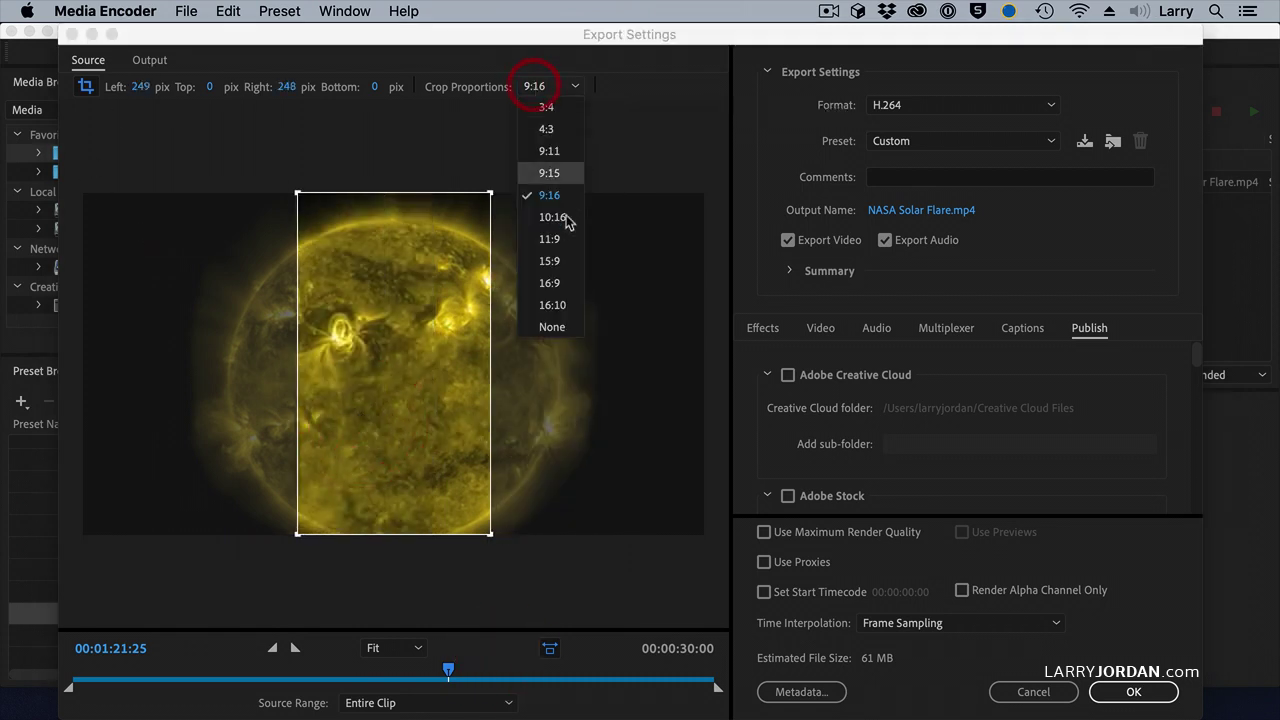
left_click(551, 327)
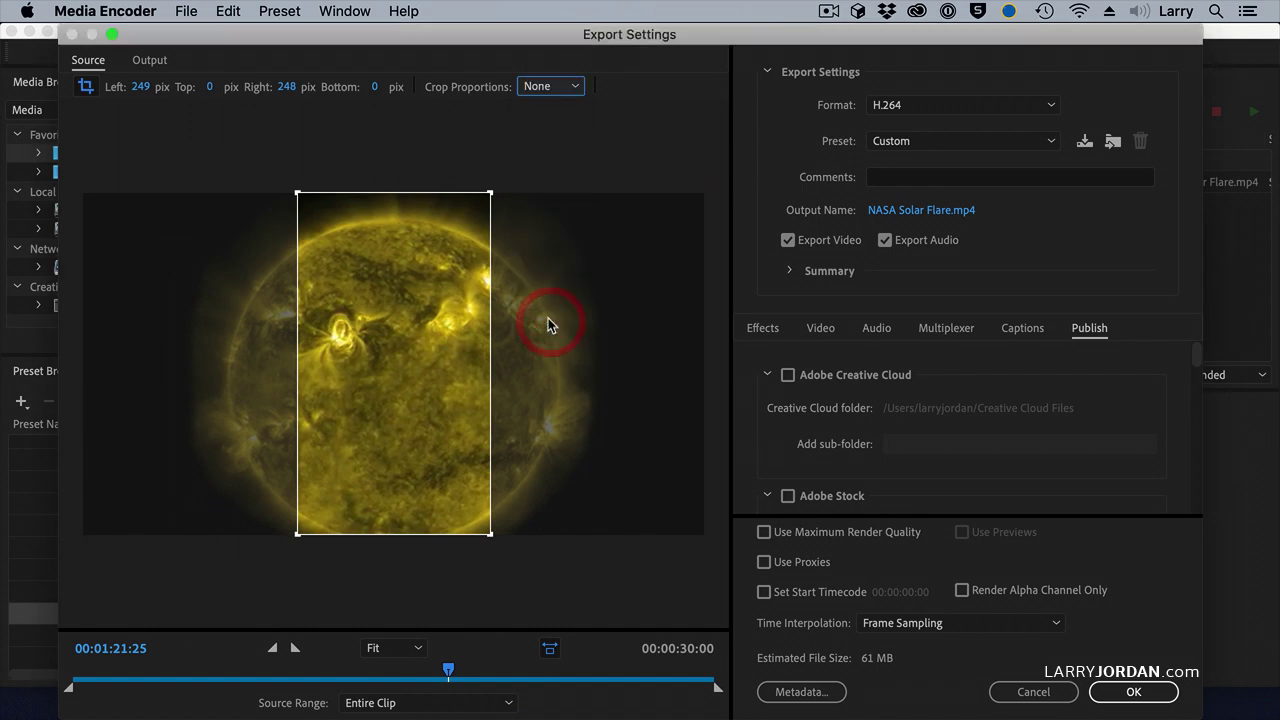
left_click(140, 86)
type("0")
key("Tab")
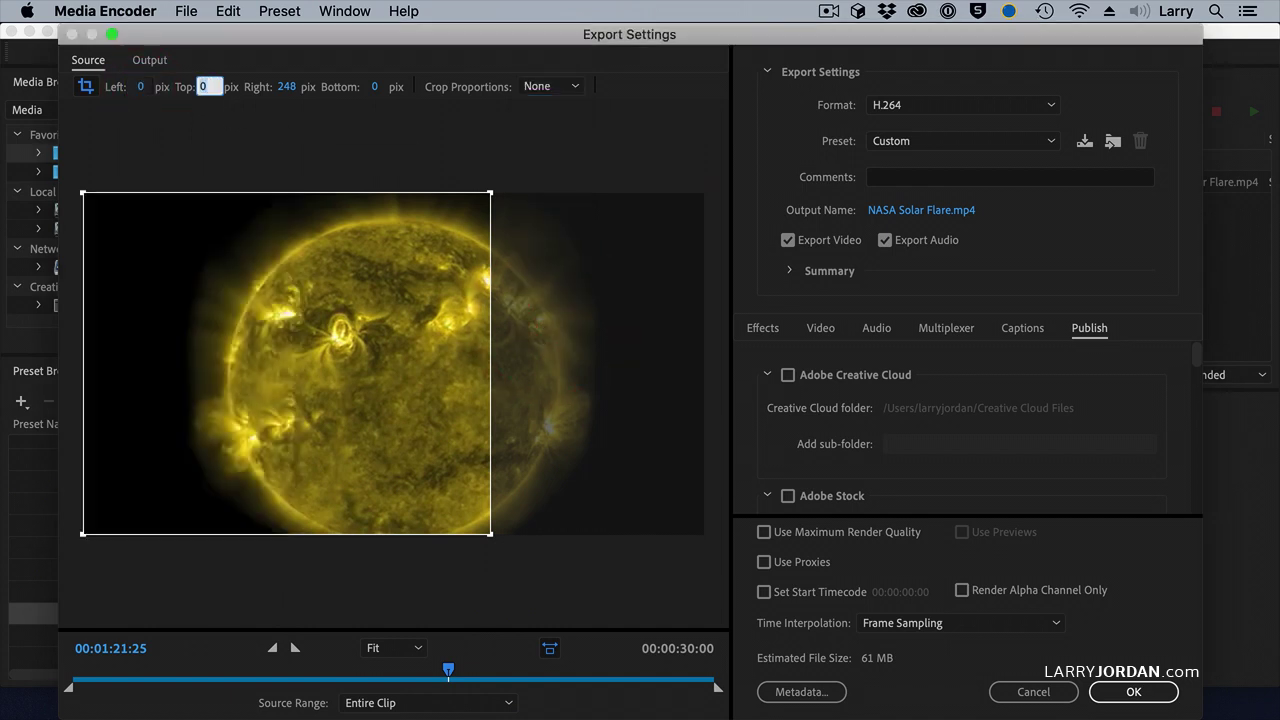
key("Tab")
type("0")
key("Tab")
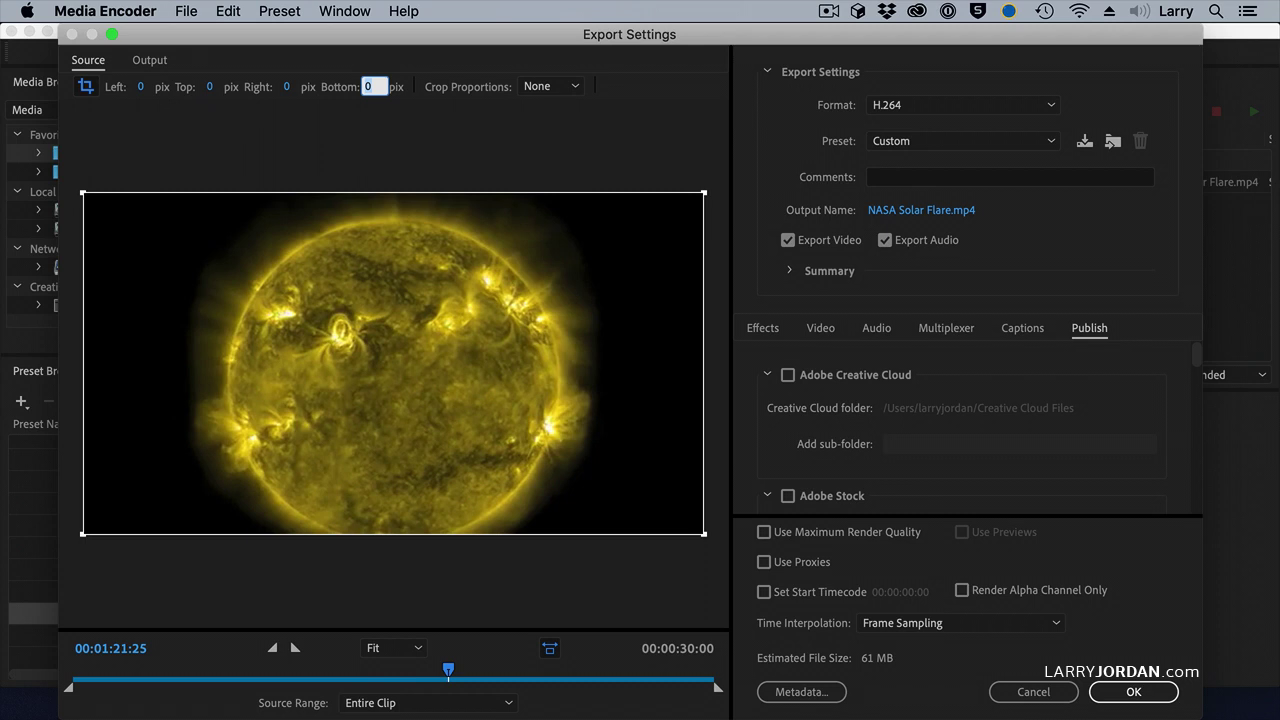
left_click(85, 86)
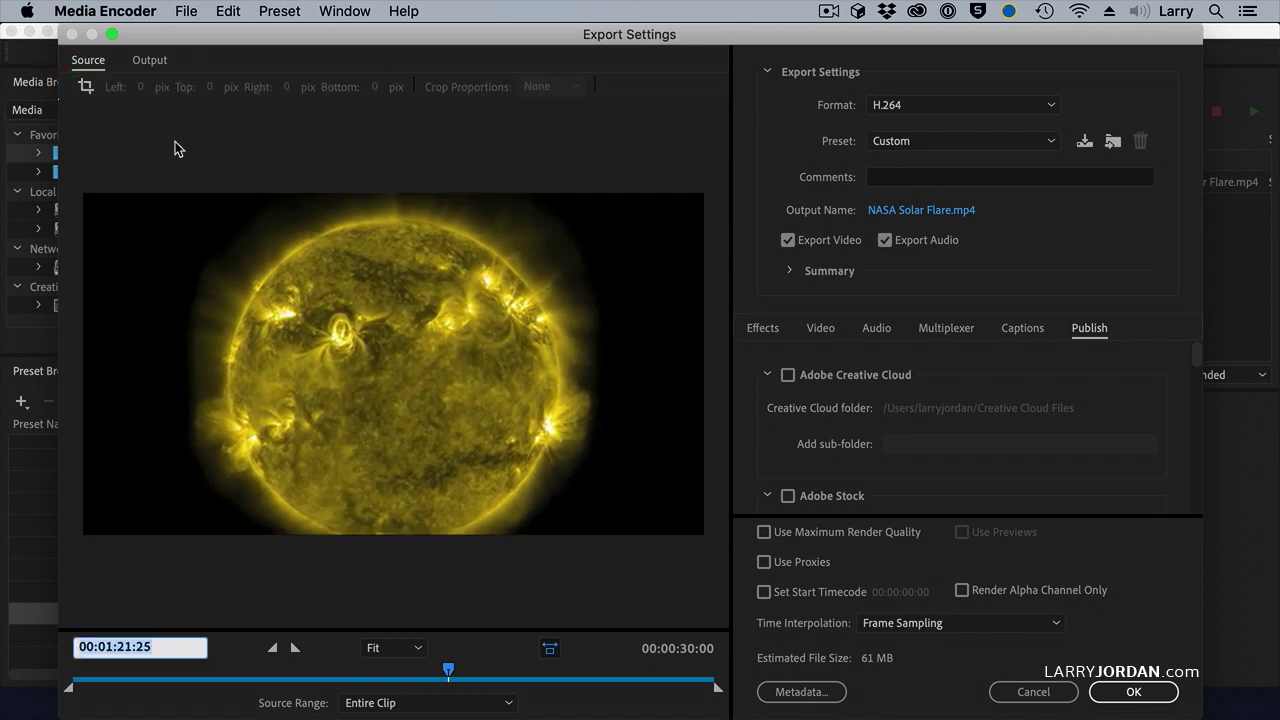